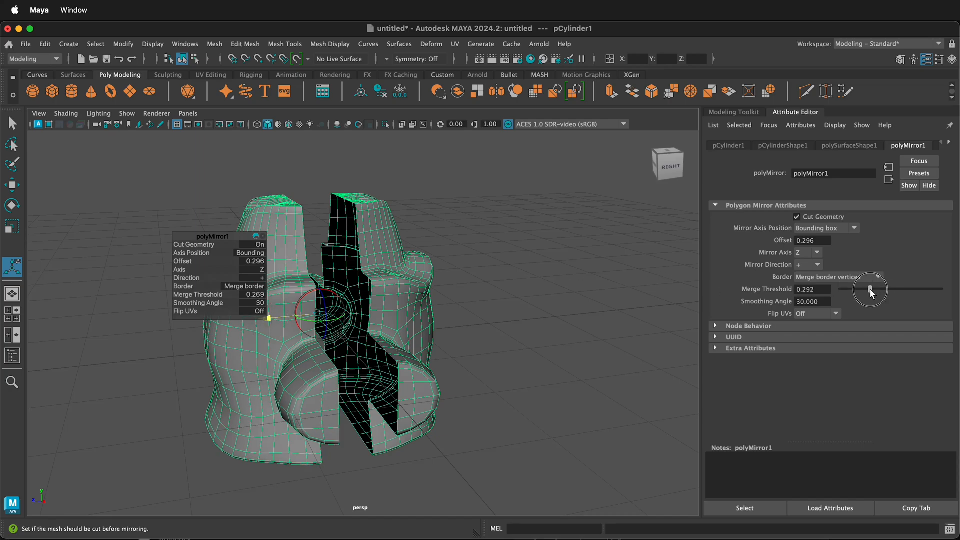
Step: Adjust polyMirror1's merge threshold, set Border to Bridge border edges and push the offset outward
drag(868, 289, 910, 289)
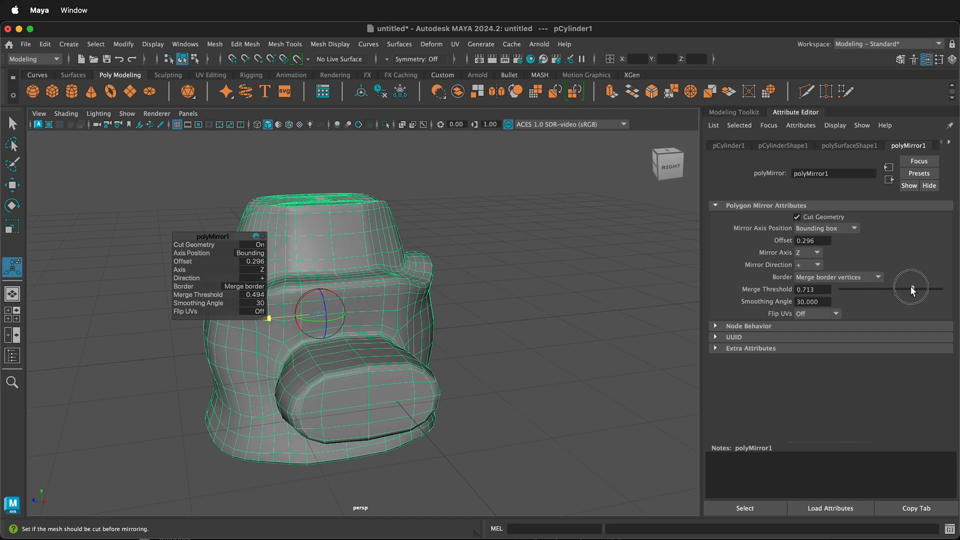
drag(911, 288, 858, 291)
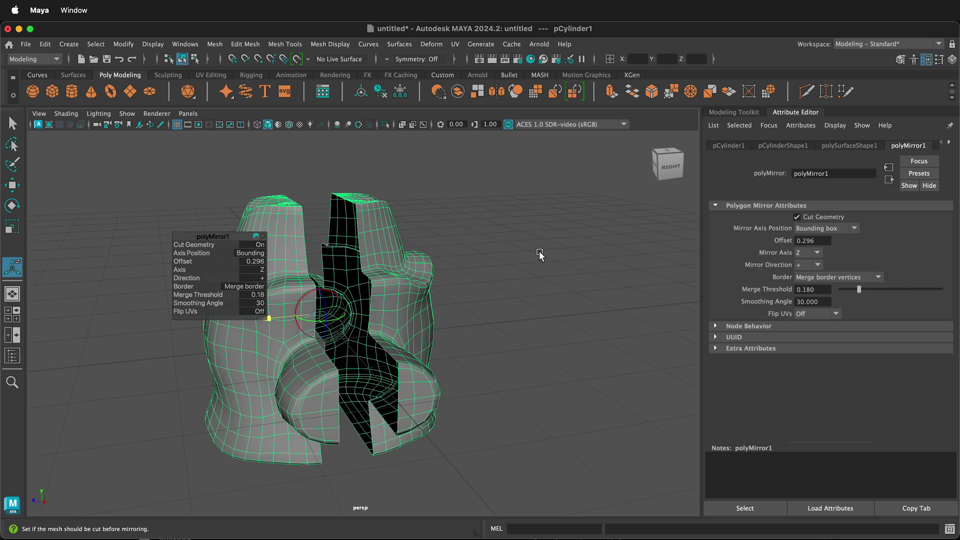
click(870, 276)
click(837, 300)
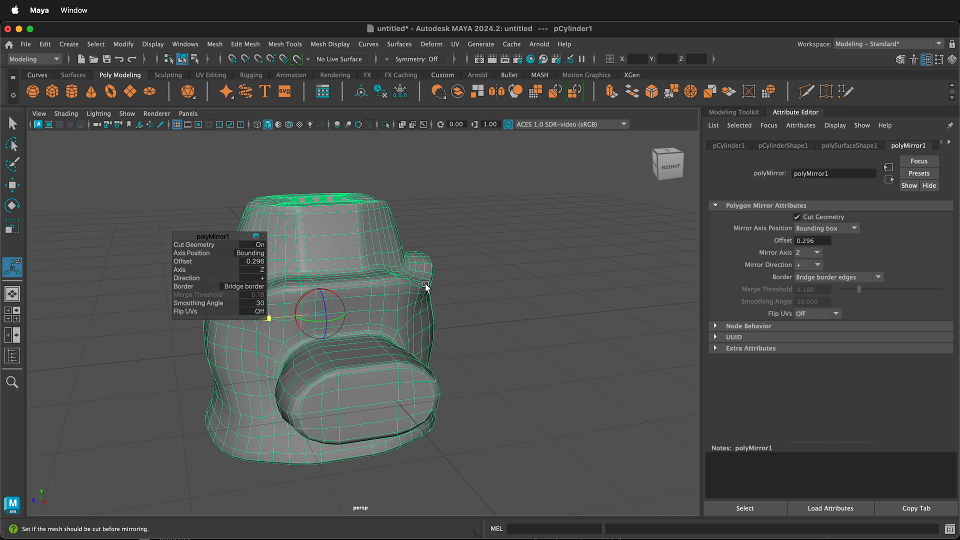
mouse_move(278, 318)
mouse_down()
mouse_move(548, 280)
mouse_move(484, 341)
mouse_up()
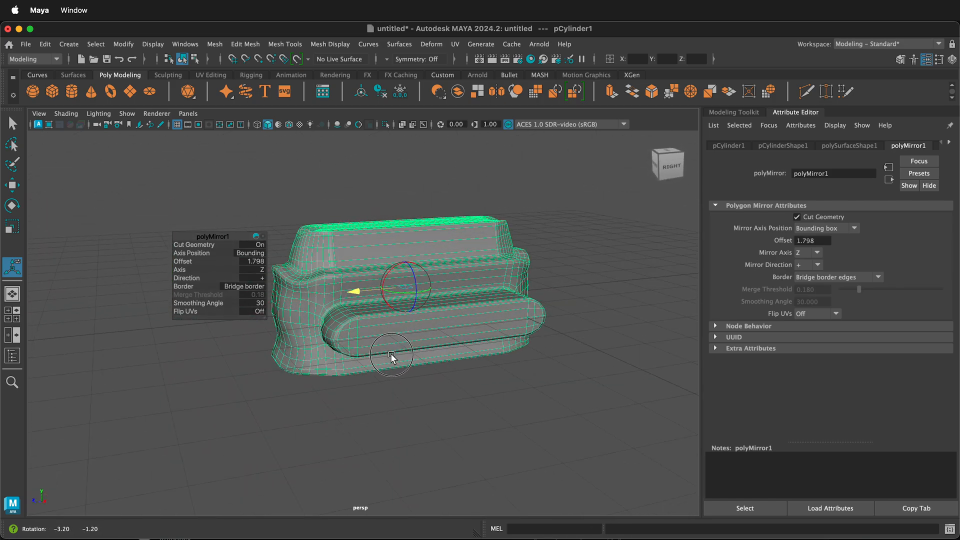
Step: Pull the mirrored half back, then undo to remove the mirror and inspect the lone half mesh
alt+drag(484, 341, 420, 180)
mouse_move(420, 180)
alt+right_down()
mouse_move(422, 215)
mouse_move(524, 239)
alt+right_up()
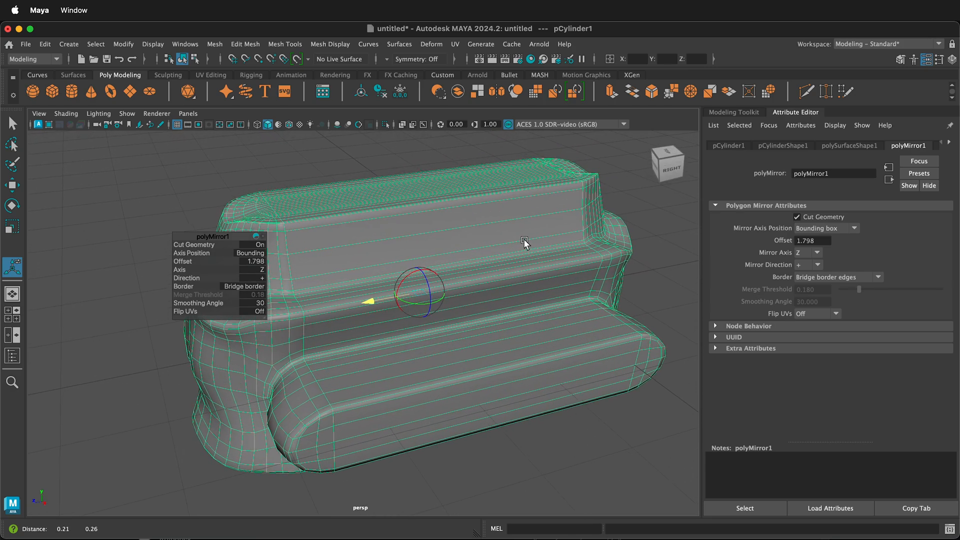
drag(370, 308, 445, 274)
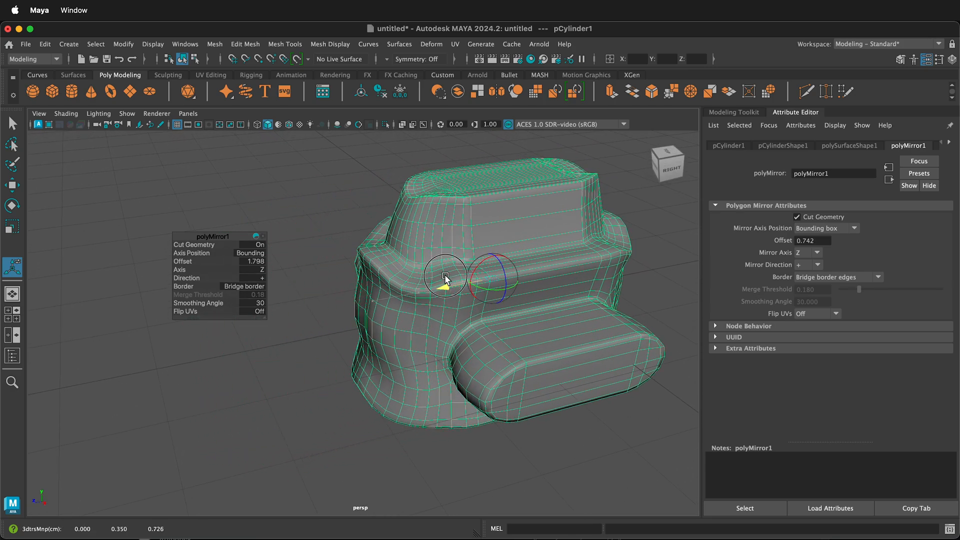
key(ctrl+z)
mouse_move(367, 302)
alt+mouse_down()
mouse_move(300, 272)
mouse_move(408, 316)
alt+mouse_up()
mouse_move(341, 322)
alt+mouse_down()
mouse_move(421, 326)
mouse_move(363, 351)
mouse_move(343, 273)
mouse_move(312, 337)
mouse_move(328, 328)
mouse_move(251, 303)
alt+mouse_up()
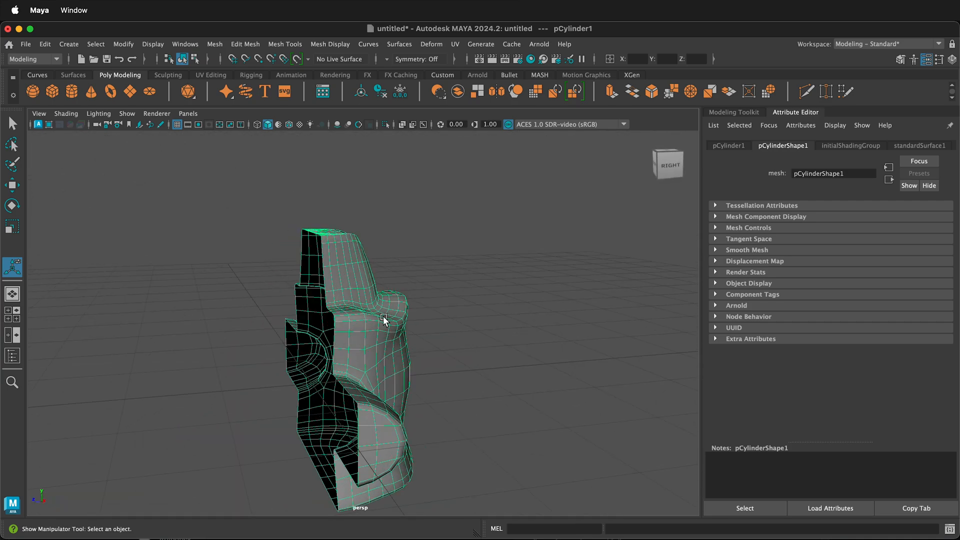
Step: Mirror the half mesh across world X via the Shift+right-click polygon marking menu
mouse_move(347, 388)
alt+mouse_down()
mouse_move(388, 315)
mouse_move(350, 324)
alt+mouse_up()
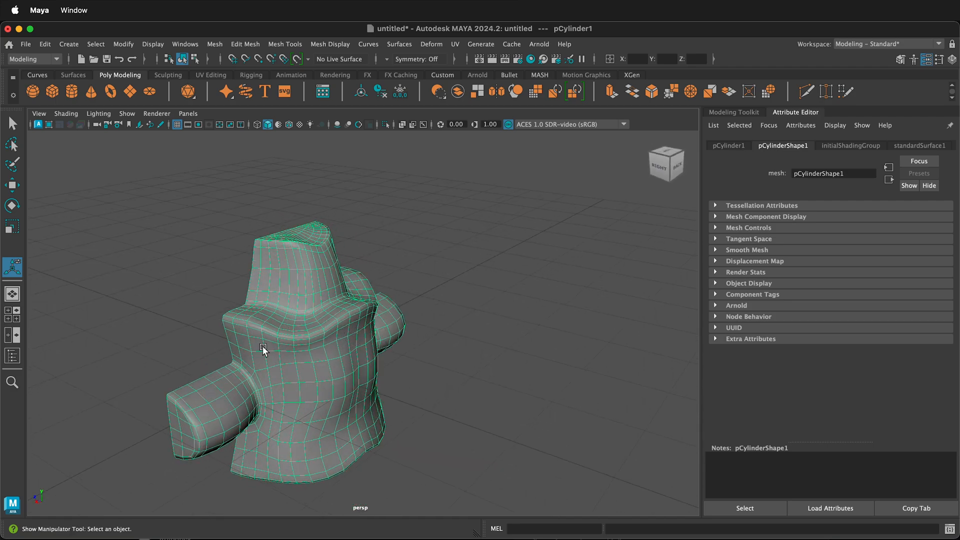
alt+drag(260, 348, 365, 294)
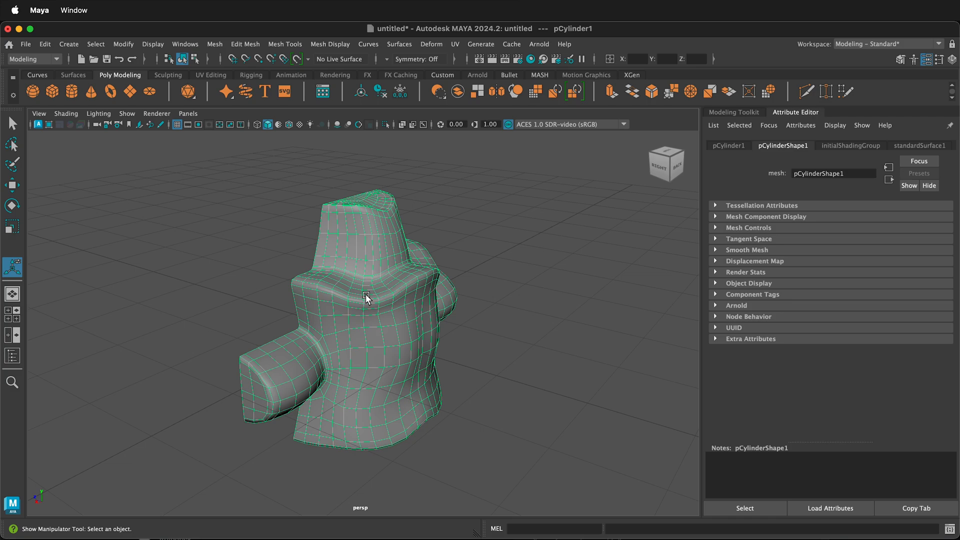
shift+right_drag(370, 290, 355, 418)
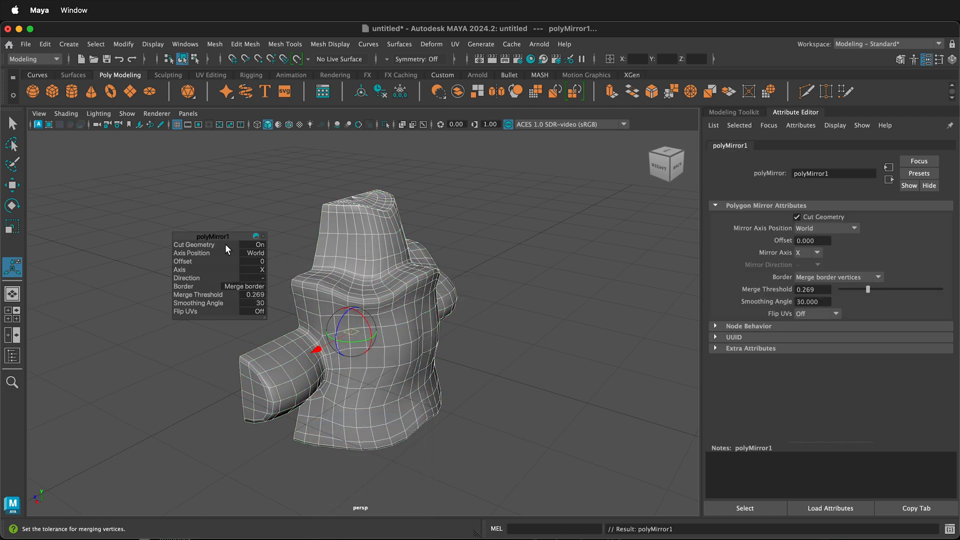
Step: Drag the mirror plane handle to an offset of about -0.286 so the halves overlap
mouse_move(523, 350)
alt+mouse_down()
mouse_move(487, 365)
mouse_move(457, 338)
mouse_move(375, 347)
mouse_move(362, 331)
mouse_move(334, 347)
alt+mouse_up()
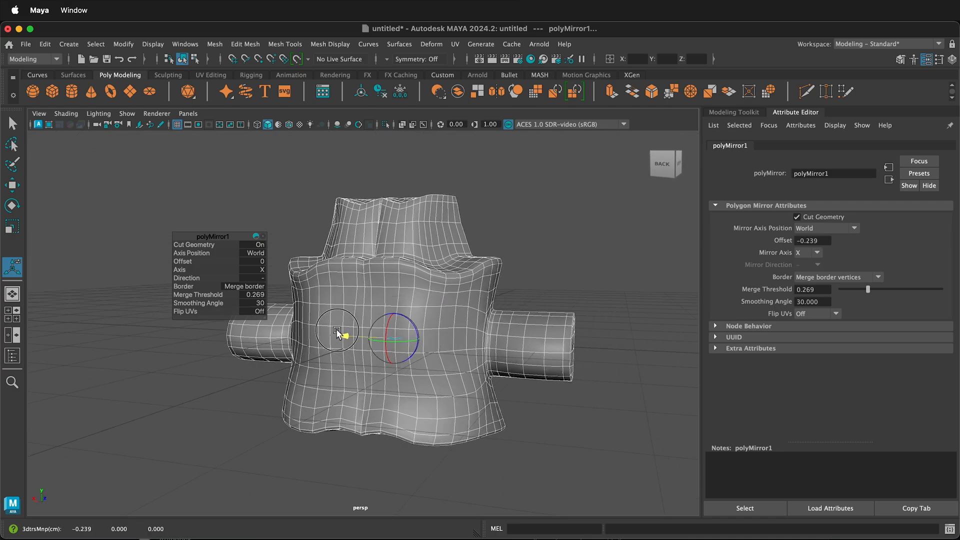
mouse_move(279, 391)
alt+mouse_down()
mouse_move(253, 400)
mouse_move(363, 406)
mouse_move(369, 384)
alt+mouse_up()
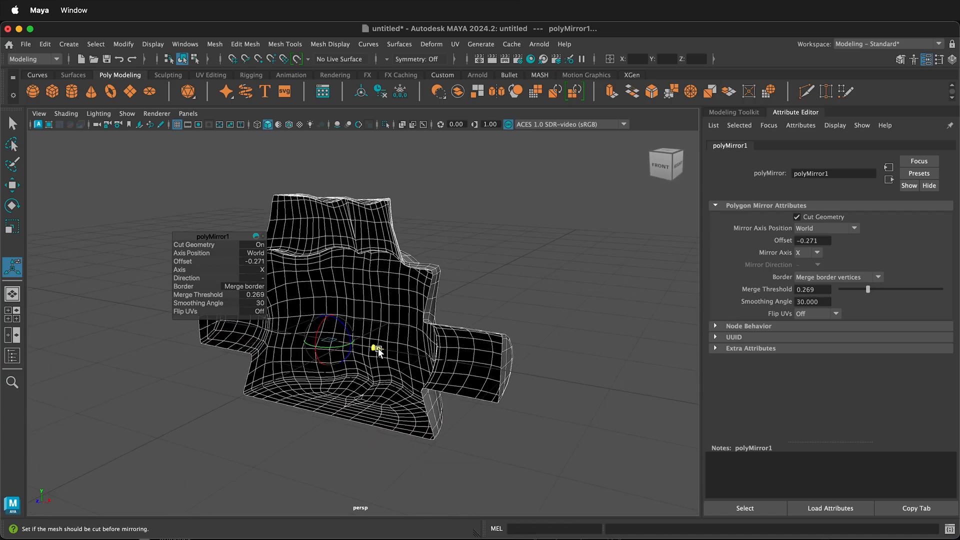
mouse_move(375, 347)
mouse_down()
mouse_move(358, 344)
mouse_move(399, 344)
mouse_move(377, 343)
mouse_up()
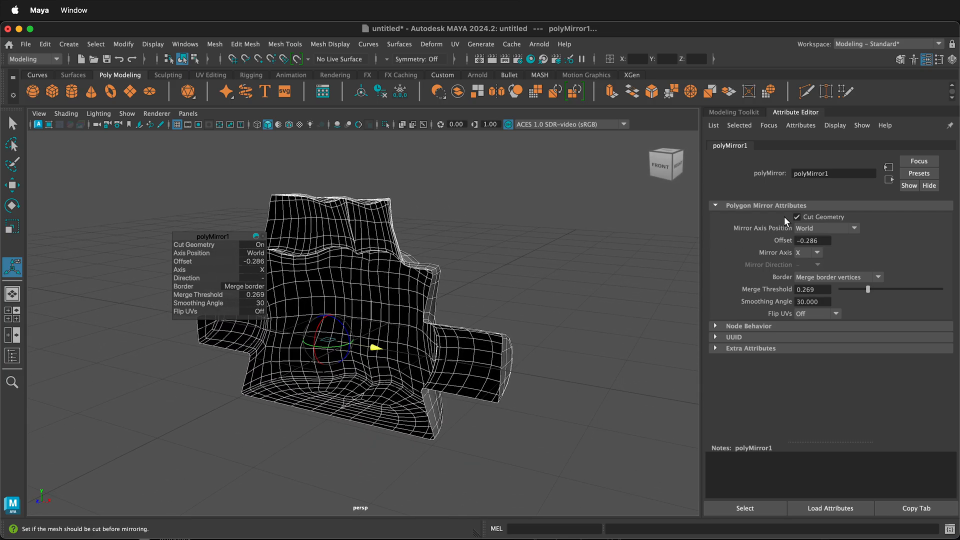
Step: Turn Cut Geometry off, move the offset to -0.32, then re-enable Cut Geometry for a clean merge
click(796, 216)
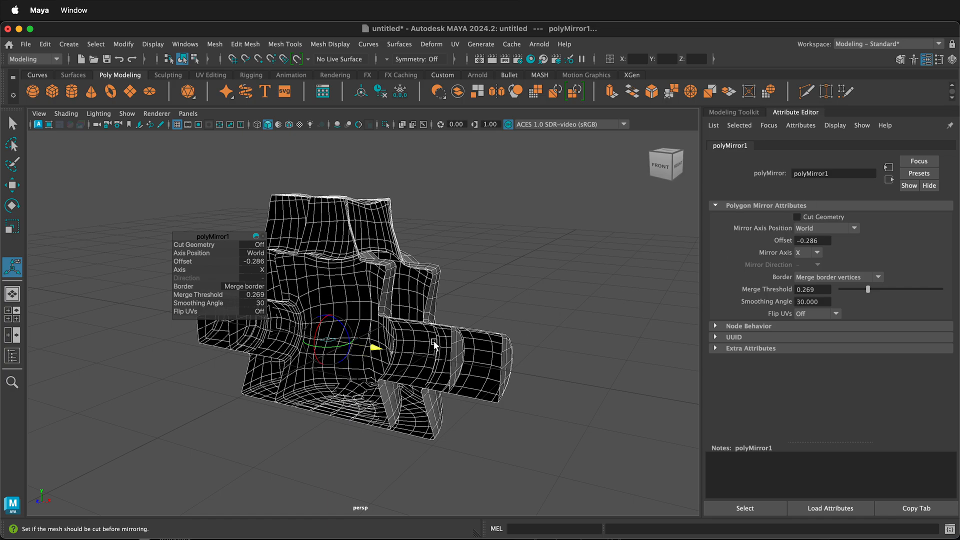
mouse_move(371, 348)
mouse_down()
mouse_move(478, 354)
mouse_move(338, 338)
mouse_move(359, 350)
mouse_up()
click(798, 217)
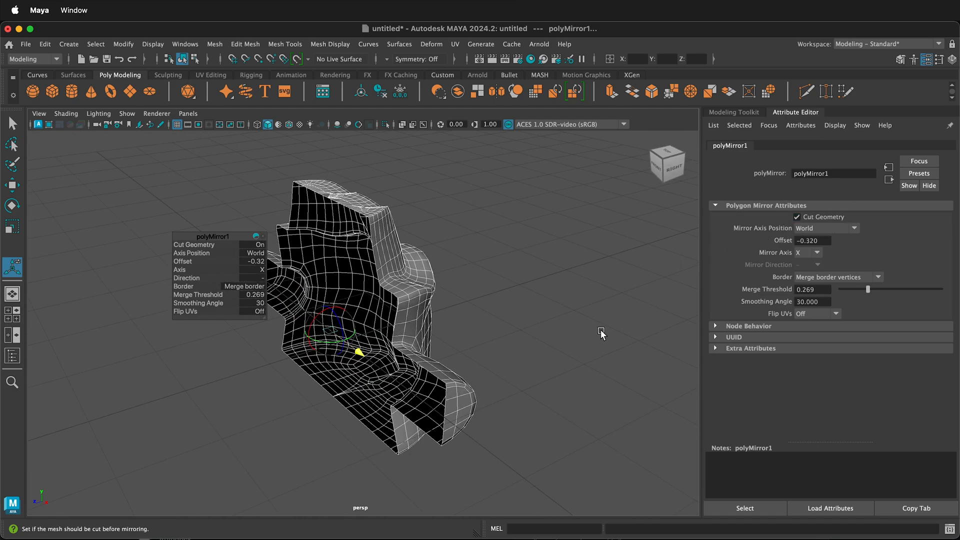
mouse_move(600, 332)
alt+mouse_down()
mouse_move(556, 337)
mouse_move(547, 354)
alt+mouse_up()
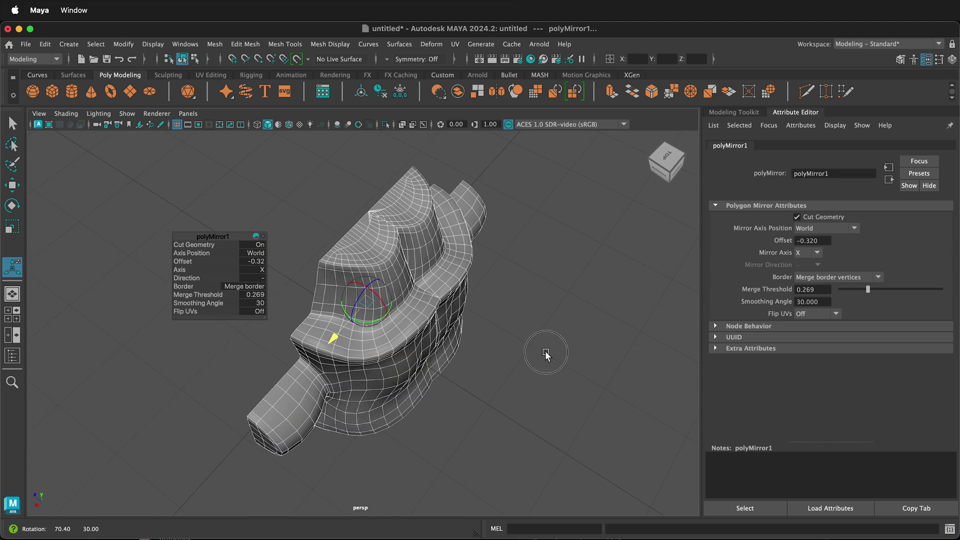
Step: Set Mirror Axis Position to Object and widen the gap to the mirrored half
click(853, 229)
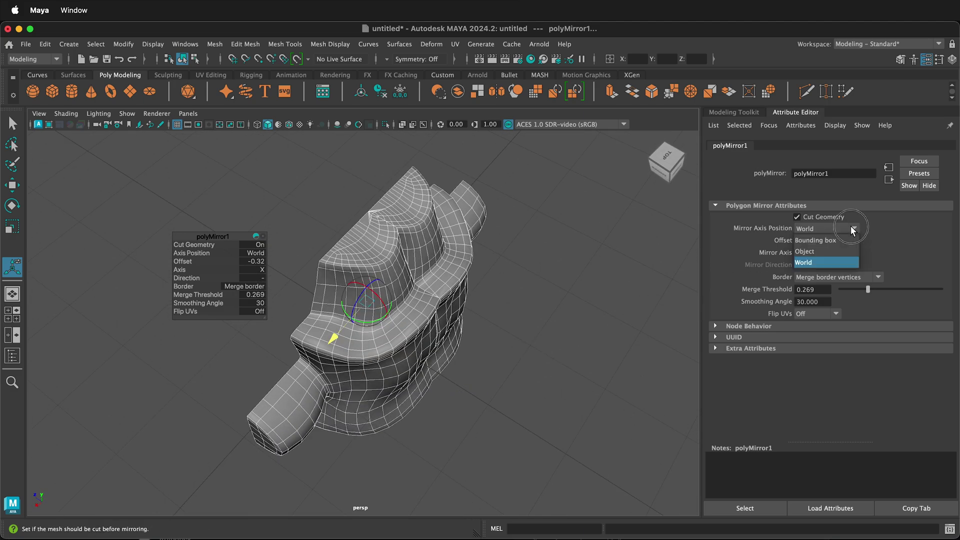
click(816, 253)
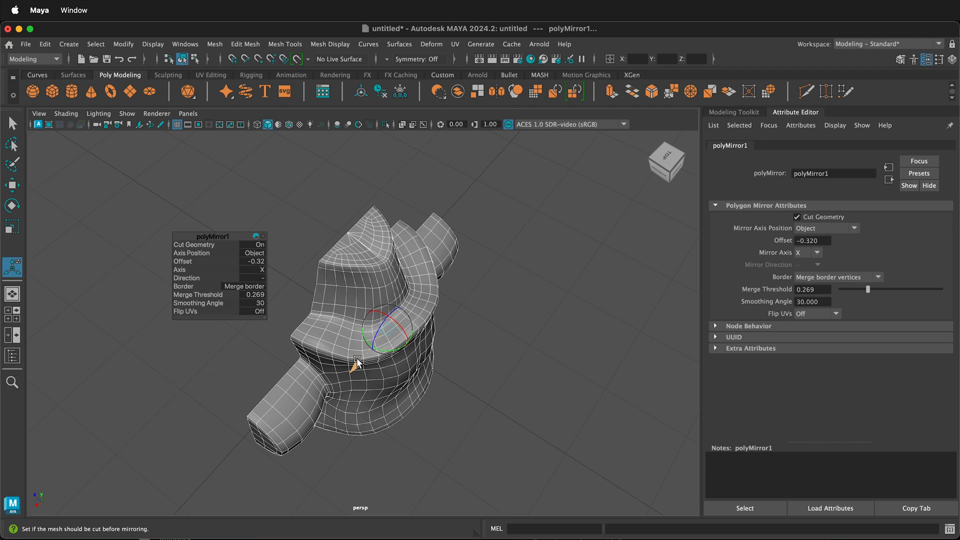
mouse_move(356, 365)
mouse_down()
mouse_move(382, 348)
mouse_move(353, 371)
mouse_move(370, 366)
mouse_move(363, 359)
mouse_up()
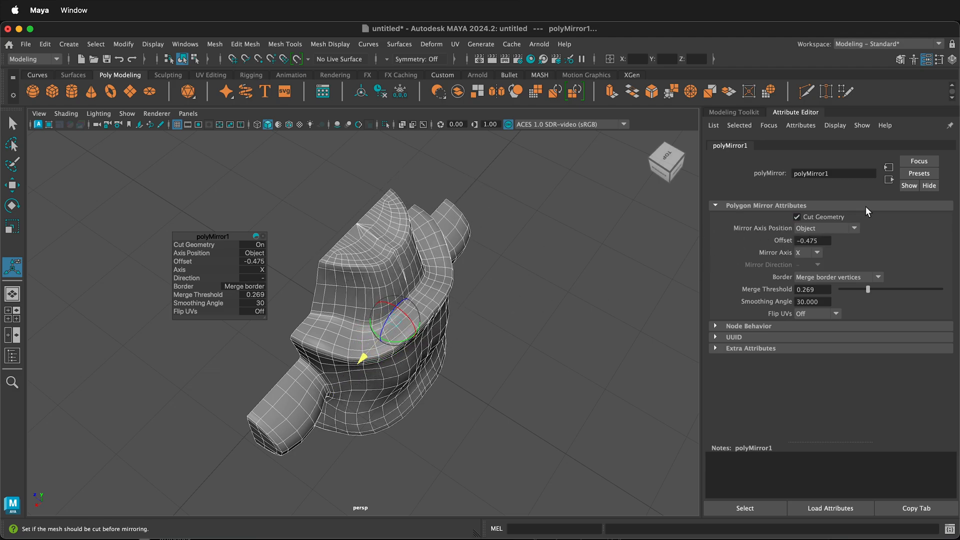
Step: Set Mirror Axis Position to Bounding box and drag the offset to 0.534 to join the halves side by side
click(857, 222)
click(833, 243)
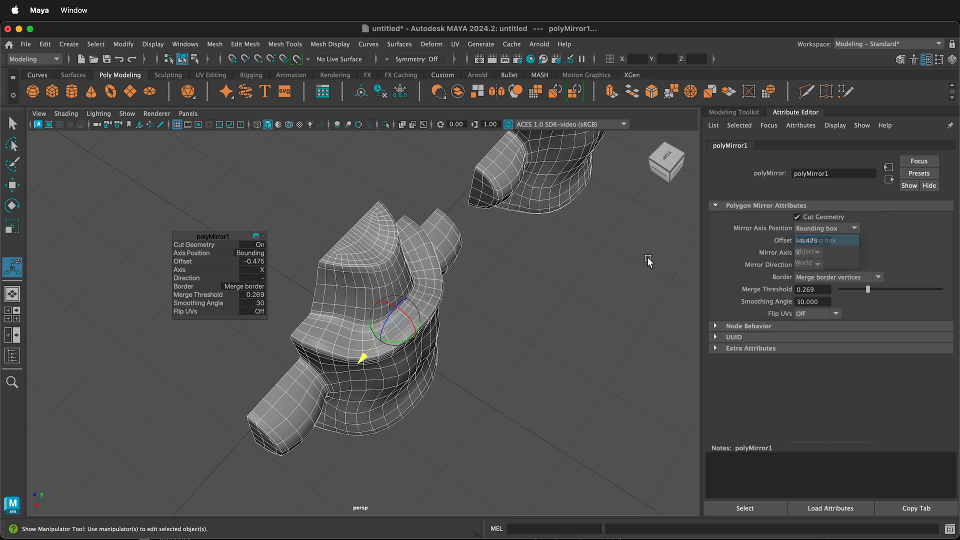
mouse_move(435, 301)
alt+mouse_down()
mouse_move(466, 307)
mouse_move(381, 348)
mouse_move(364, 342)
alt+mouse_up()
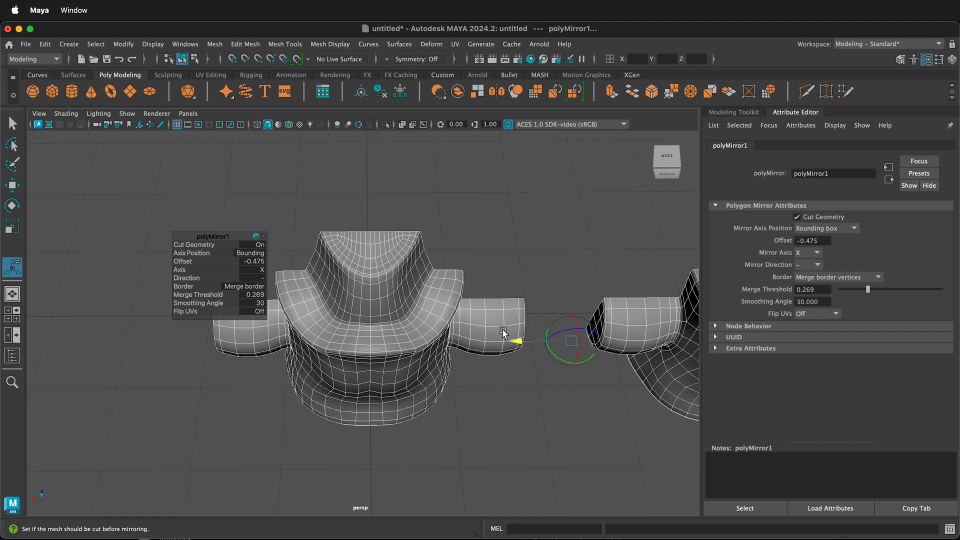
drag(519, 340, 430, 343)
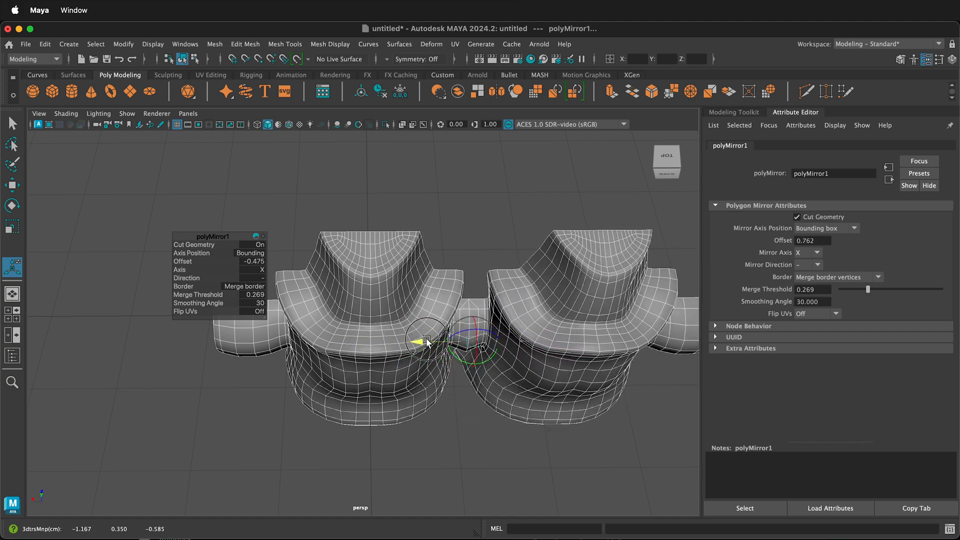
Step: Try mirroring along the Y and then Z axes, adjusting the offset for each
click(817, 253)
click(807, 265)
mouse_move(586, 375)
alt+mouse_down()
mouse_move(546, 396)
mouse_move(488, 380)
alt+mouse_up()
drag(386, 324, 384, 340)
mouse_move(385, 339)
alt+mouse_down()
mouse_move(500, 353)
mouse_move(444, 370)
mouse_move(480, 360)
alt+mouse_up()
click(808, 265)
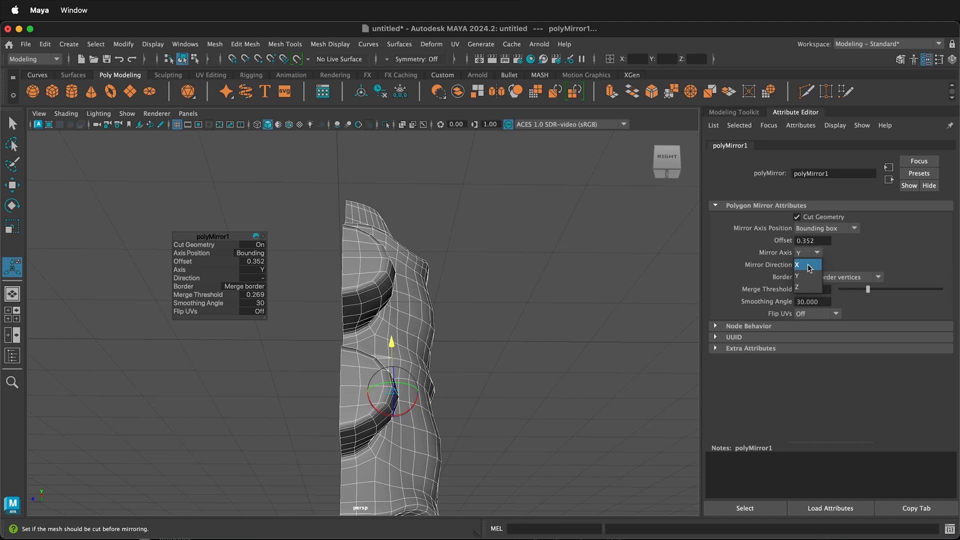
click(807, 288)
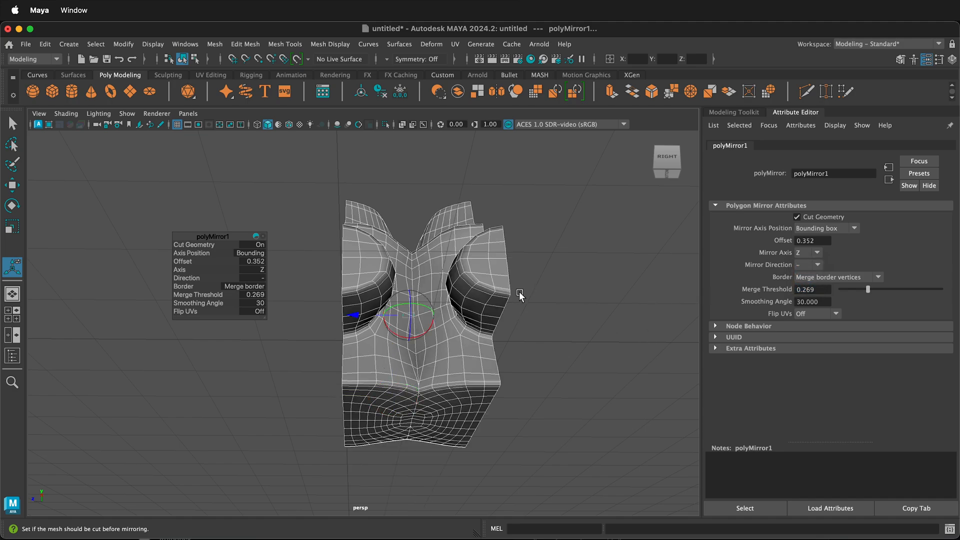
mouse_move(520, 293)
alt+mouse_down()
mouse_move(251, 312)
mouse_move(450, 311)
mouse_move(285, 308)
mouse_move(421, 307)
mouse_move(360, 310)
alt+mouse_up()
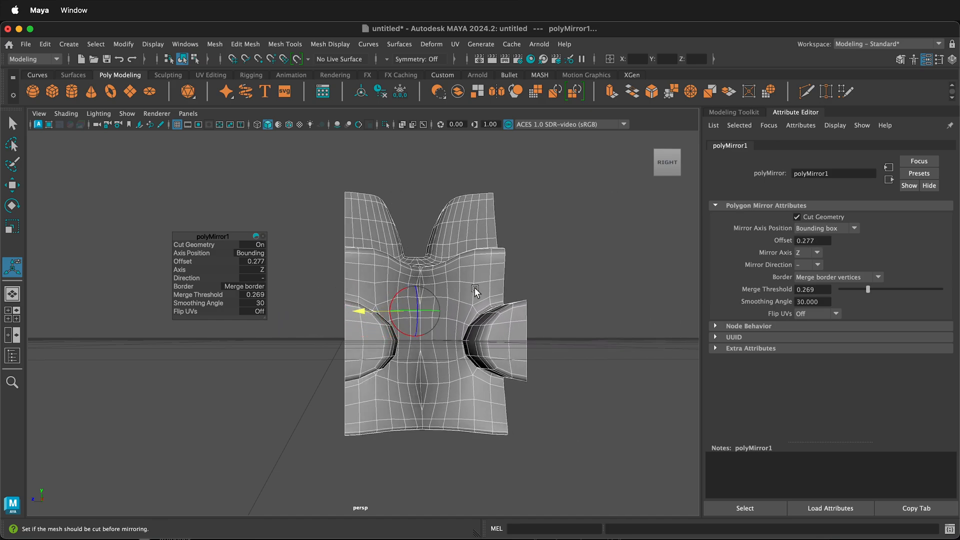
Step: Switch Mirror Axis Position to Object, shift the offset, then return it to Bounding box
click(818, 228)
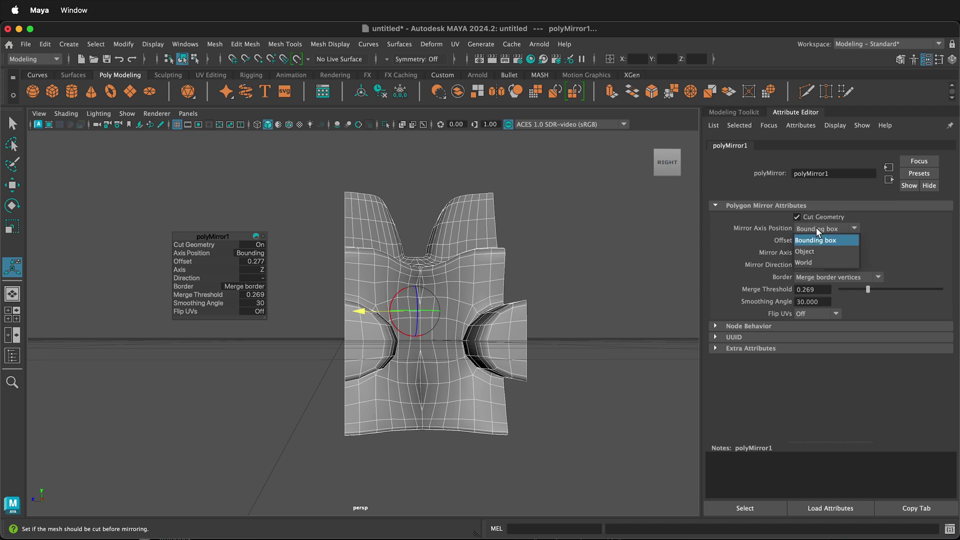
click(808, 253)
mouse_move(316, 311)
mouse_down()
mouse_move(287, 308)
mouse_move(382, 311)
mouse_up()
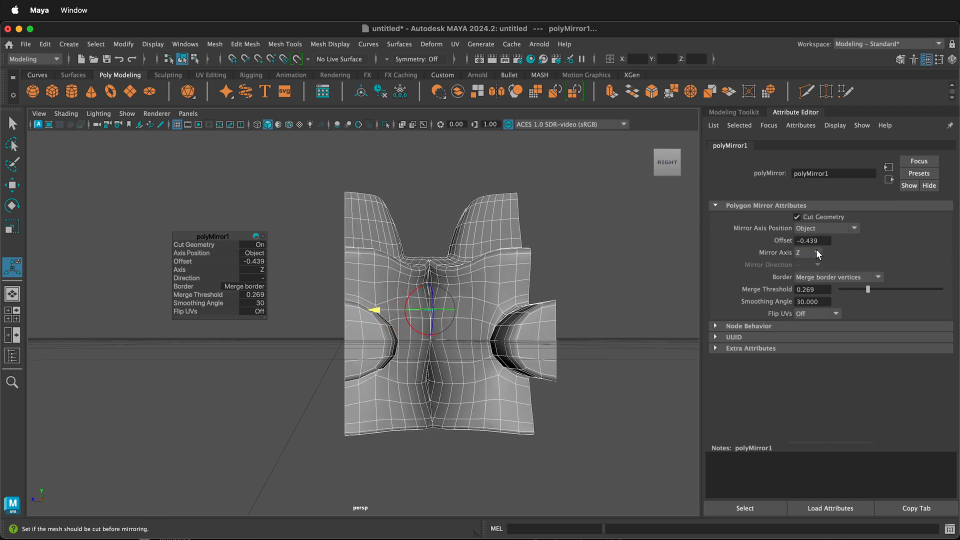
click(836, 229)
click(828, 242)
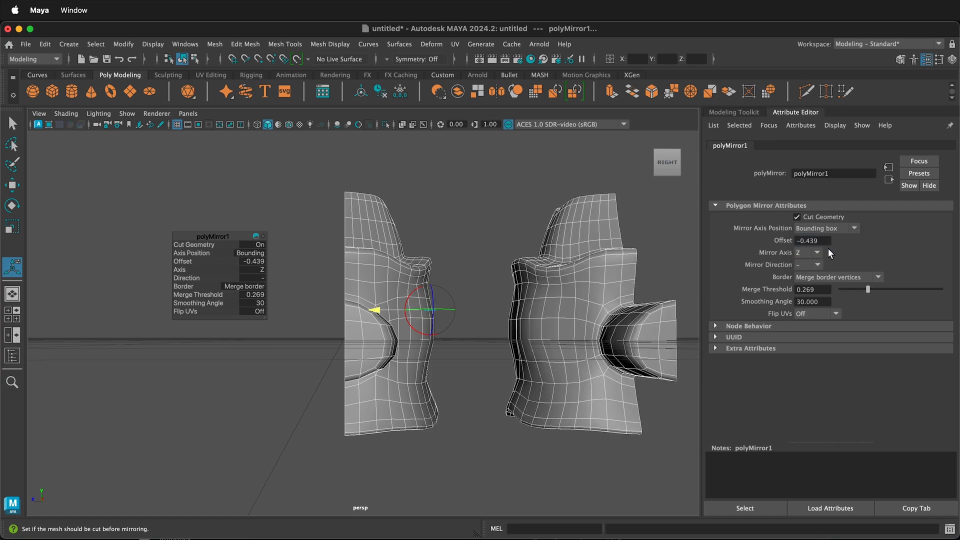
Step: Set Mirror Direction to + and slide the offset to 0.146, leaving a gap down the seam
click(817, 264)
click(811, 277)
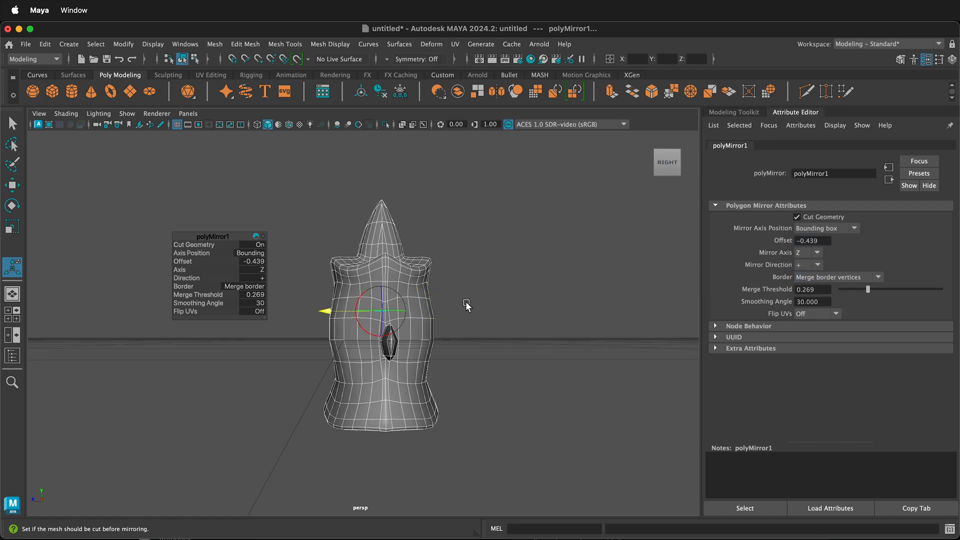
drag(338, 316, 282, 311)
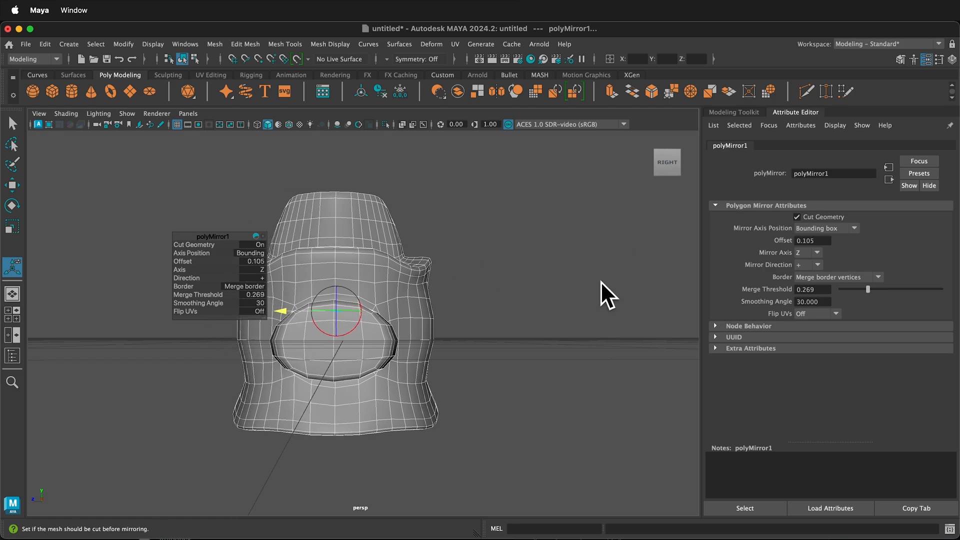
alt+drag(601, 282, 578, 317)
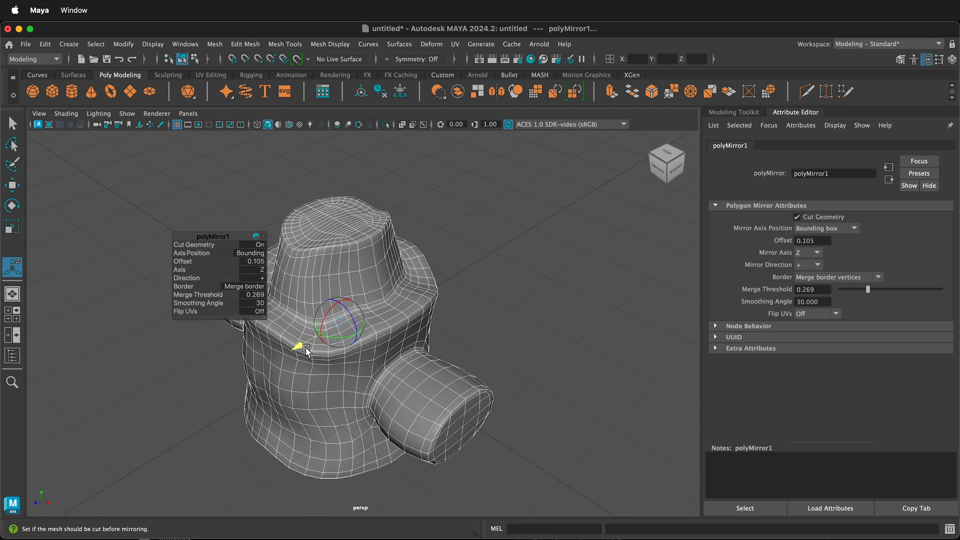
mouse_move(305, 351)
mouse_down()
mouse_move(399, 293)
mouse_move(371, 292)
mouse_move(285, 345)
mouse_move(470, 321)
mouse_move(458, 311)
mouse_up()
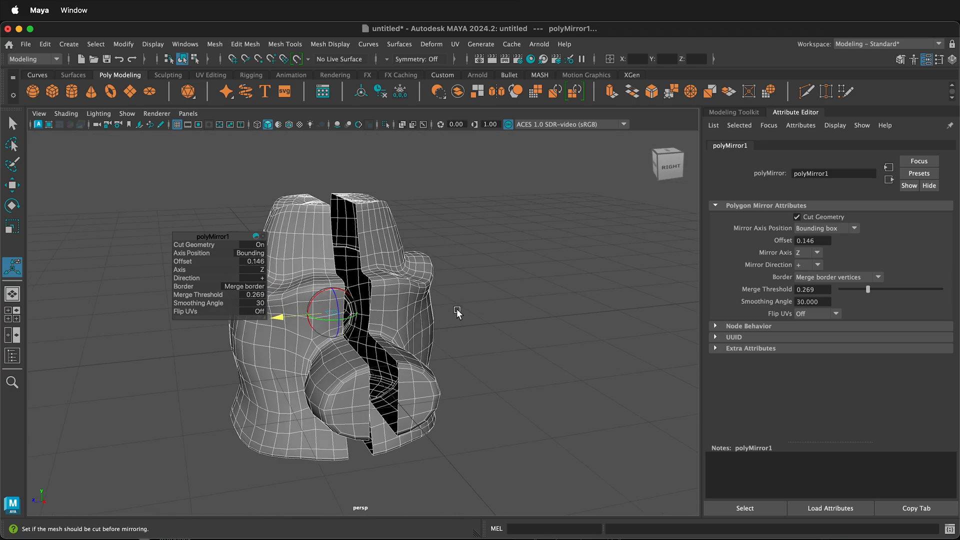
Step: Nudge the offset, set Border to Do not merge borders and move the plane to close the gap
middle_drag(458, 312, 440, 313)
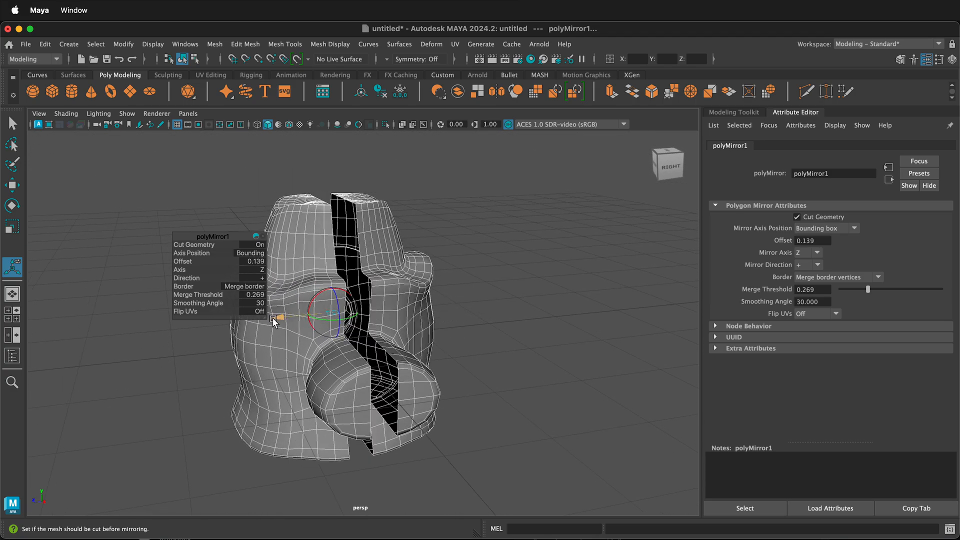
drag(272, 317, 277, 317)
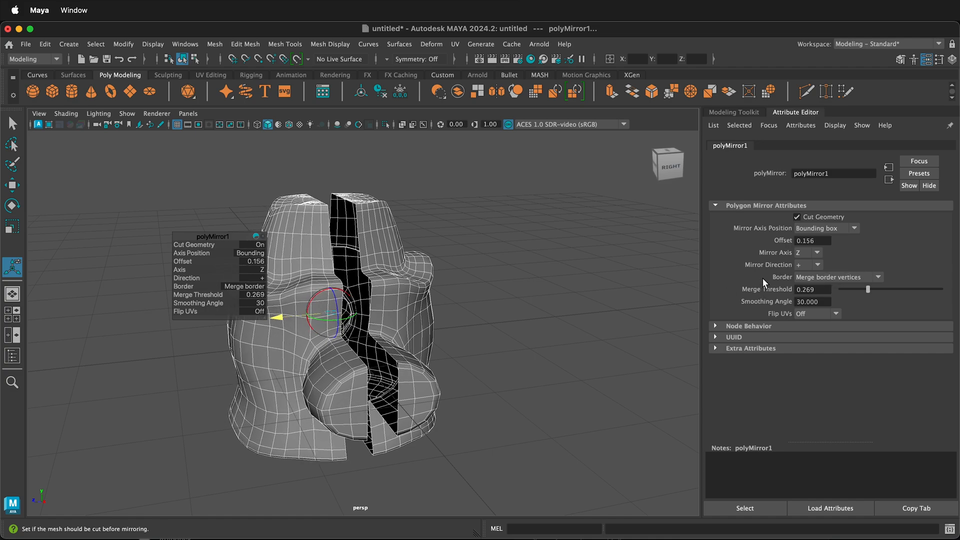
click(850, 278)
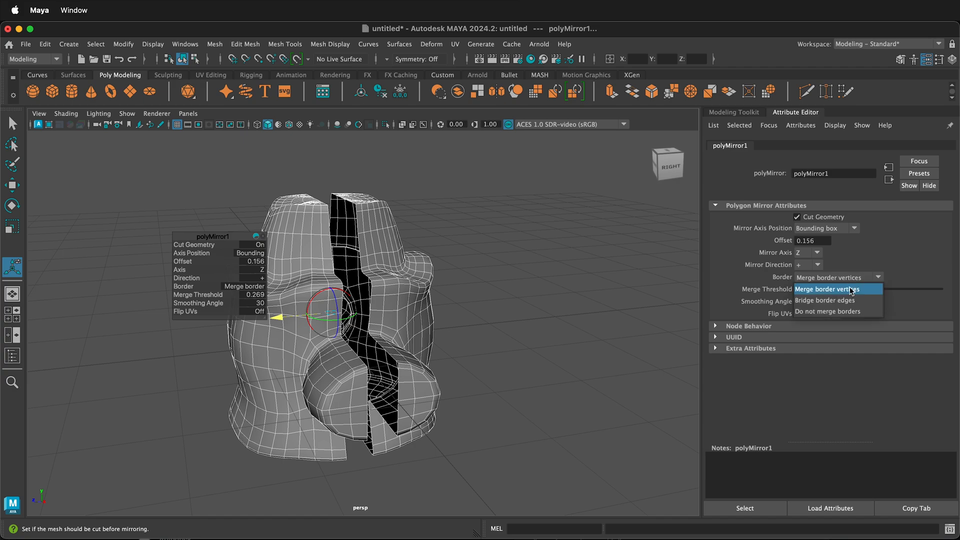
click(844, 313)
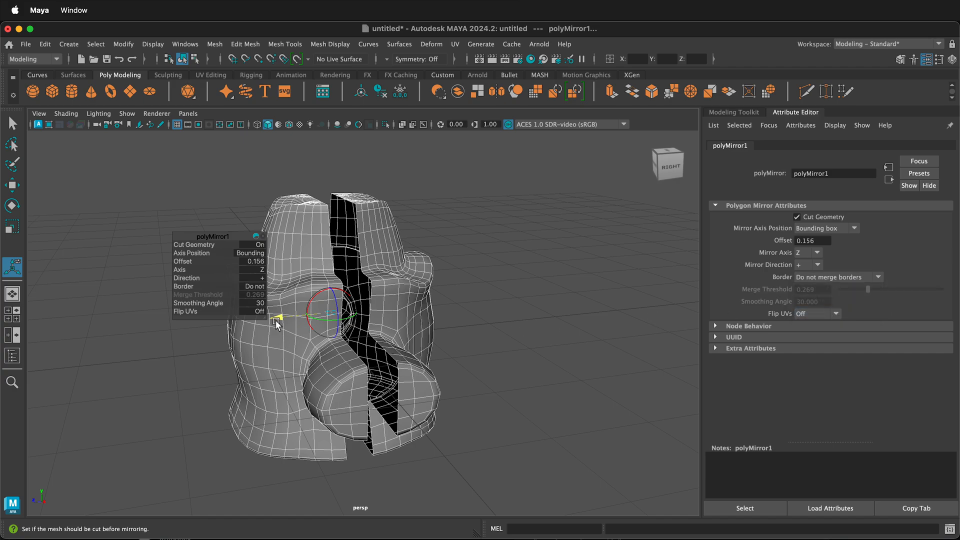
mouse_move(285, 316)
mouse_down()
mouse_move(306, 315)
mouse_move(283, 316)
mouse_up()
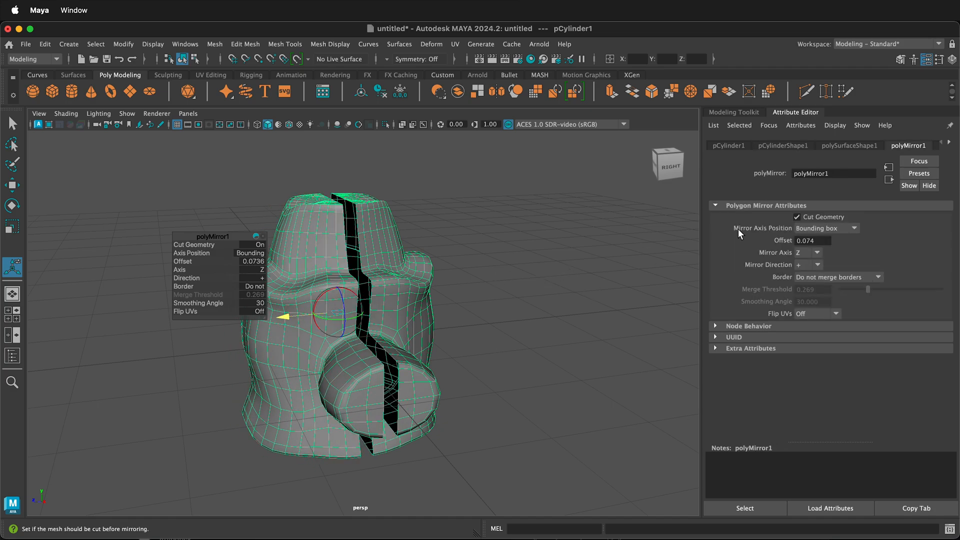
Step: Restore Merge border vertices, open the offset to 0.296 and lower the merge threshold to 0.180
click(824, 277)
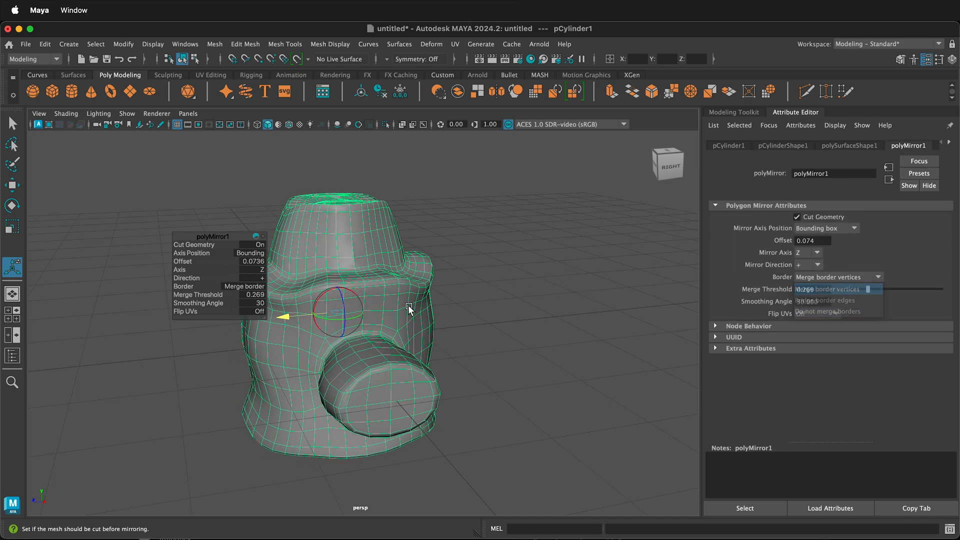
drag(285, 317, 267, 318)
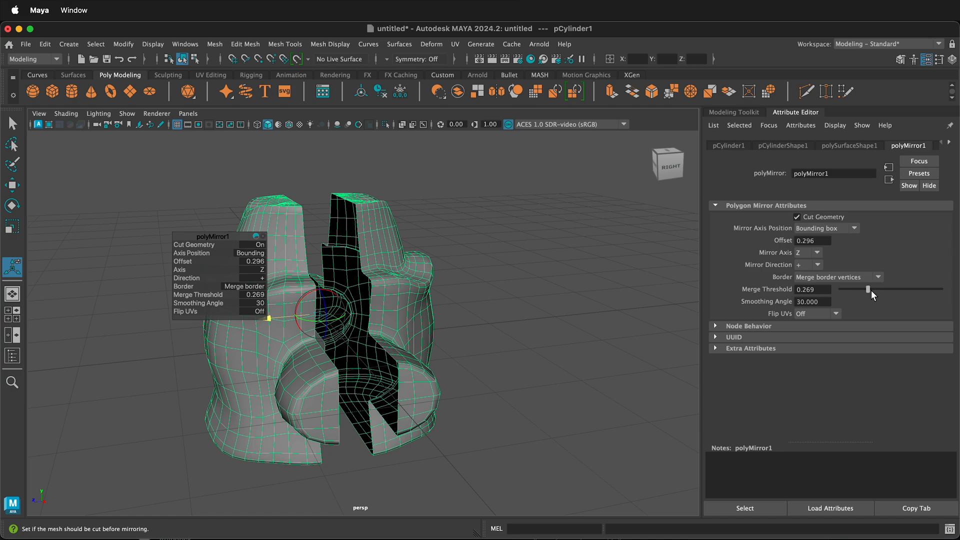
mouse_move(870, 289)
mouse_down()
mouse_move(912, 291)
mouse_move(859, 295)
mouse_up()
Step: Set Border to Bridge border edges and stretch the mirror with a larger offset
click(875, 276)
click(852, 302)
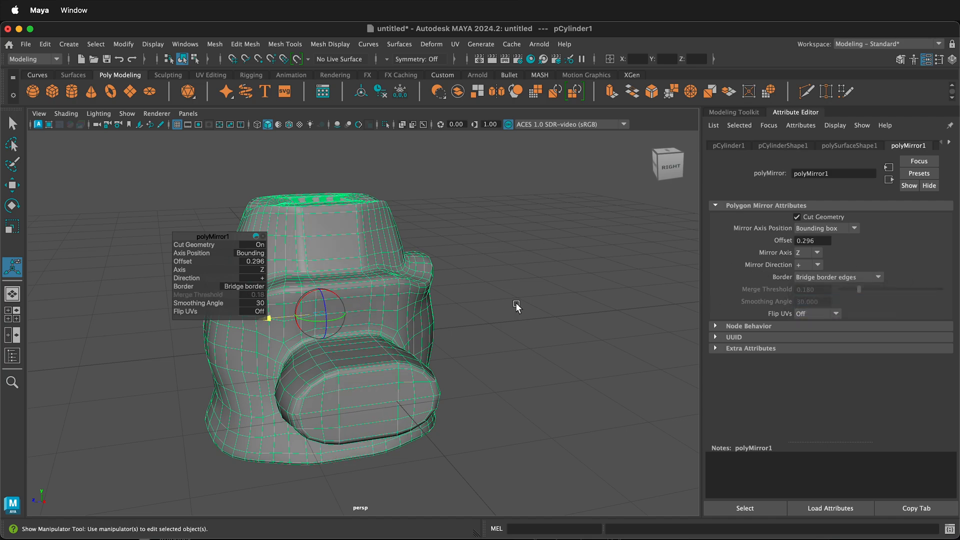
drag(269, 319, 133, 331)
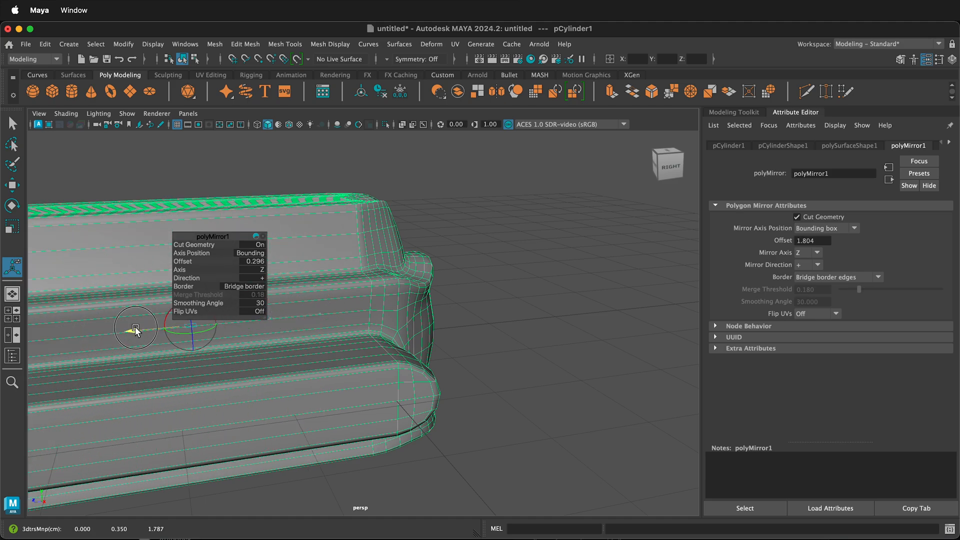
mouse_move(545, 281)
alt+mouse_down()
mouse_move(444, 359)
mouse_move(391, 360)
alt+mouse_up()
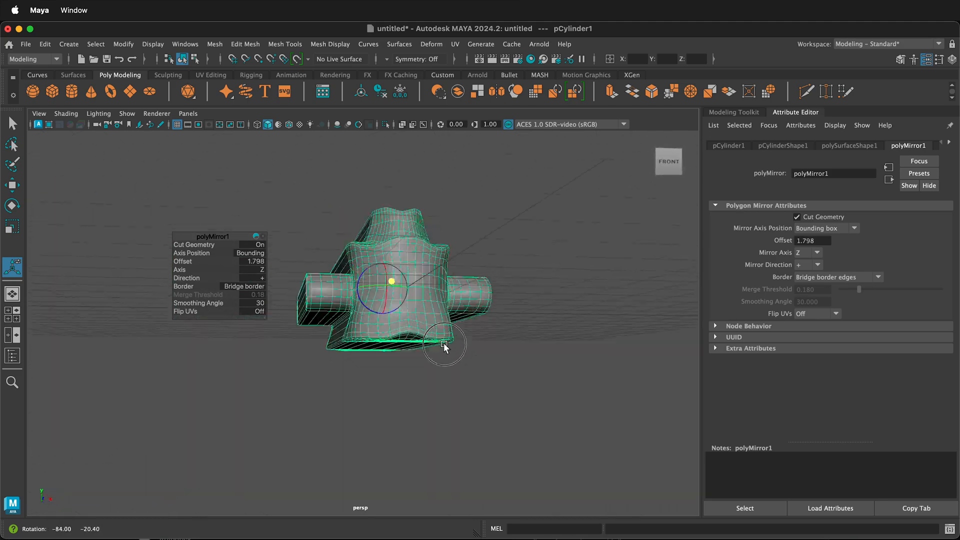
scroll(391, 361, up, 2)
scroll(418, 183, up, 2)
scroll(436, 235, up, 2)
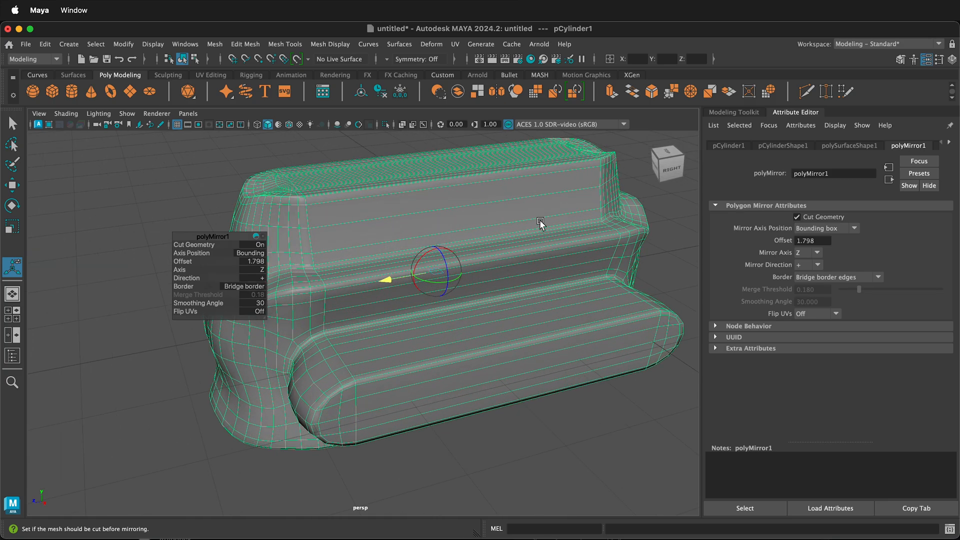
scroll(540, 220, up, 2)
Step: Reduce the offset to 0.741 and set Border back to Merge border vertices
drag(369, 304, 446, 273)
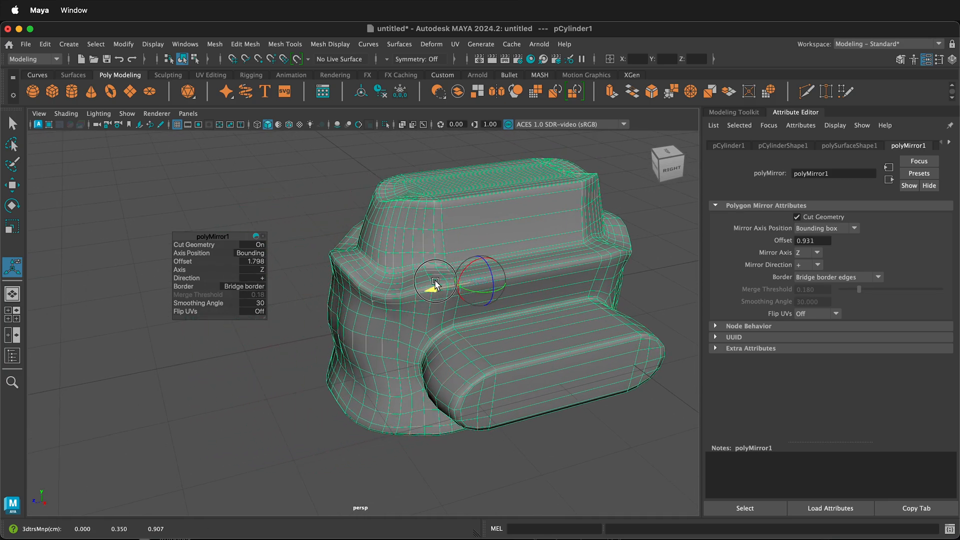
click(870, 277)
click(867, 282)
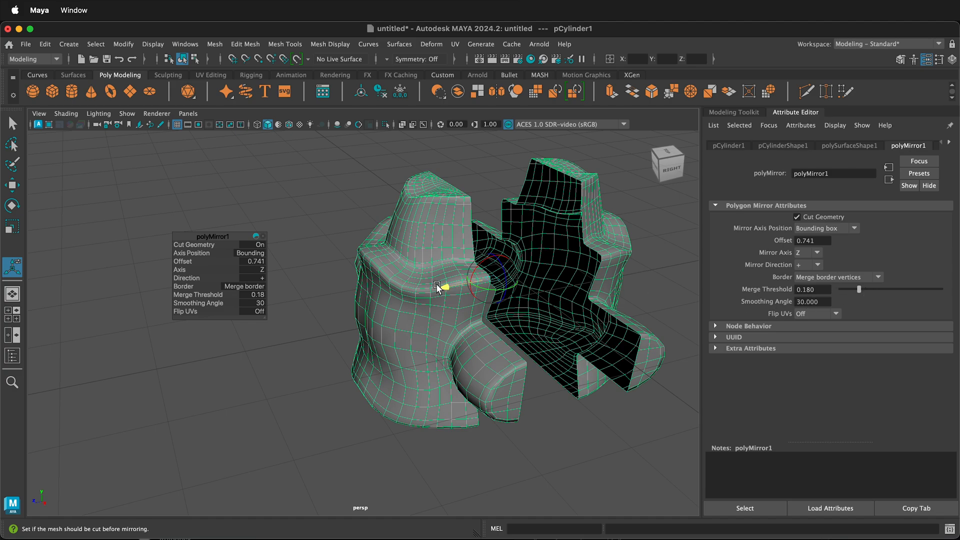
Step: Drag the offset to 0.062 to close the seam between the mirrored halves
drag(443, 287, 491, 264)
alt+drag(580, 350, 567, 344)
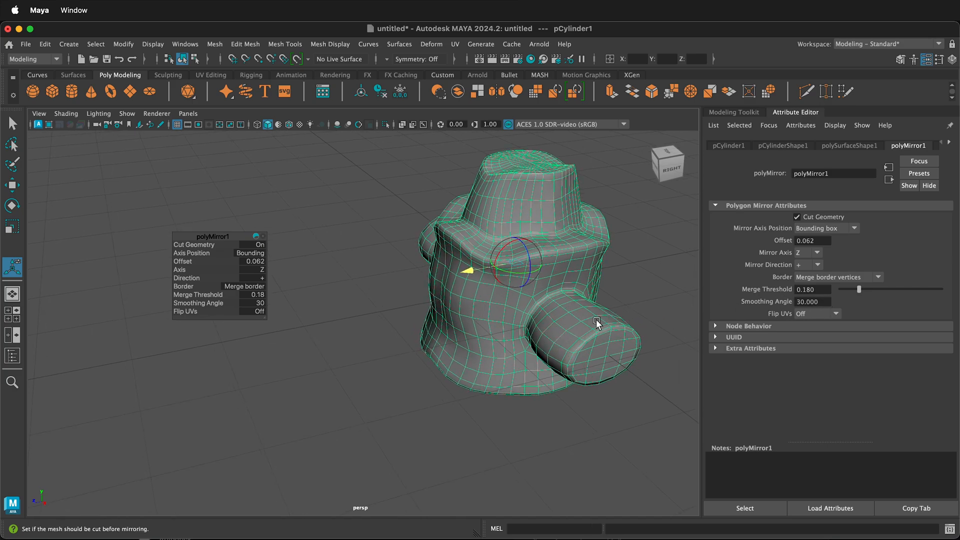
mouse_move(597, 322)
alt+mouse_down()
mouse_move(528, 351)
mouse_move(585, 360)
alt+mouse_up()
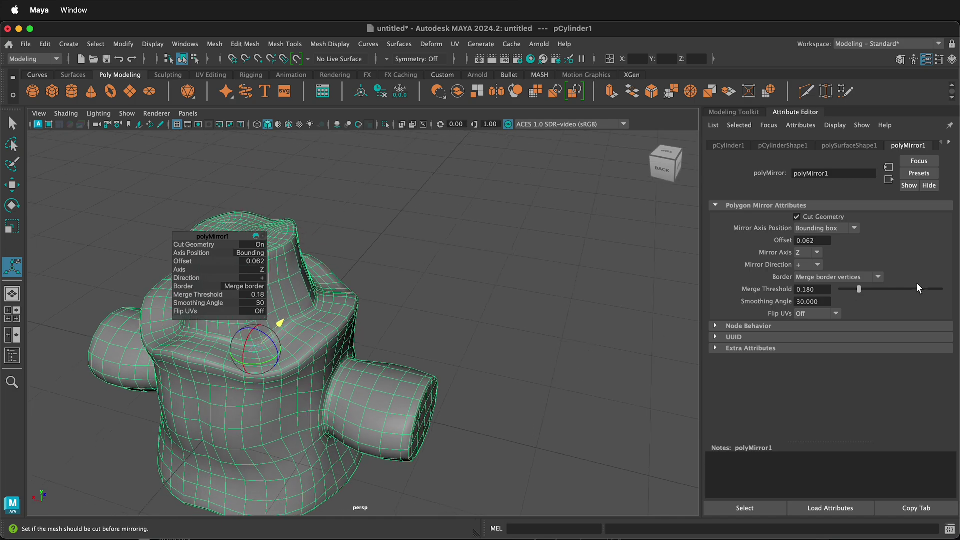
Step: Set the Smoothing Angle to 60 and inspect the joined smooth mesh
double_click(811, 305)
text(60)
key(Return)
alt+drag(443, 294, 300, 248)
alt+middle_drag(299, 247, 524, 342)
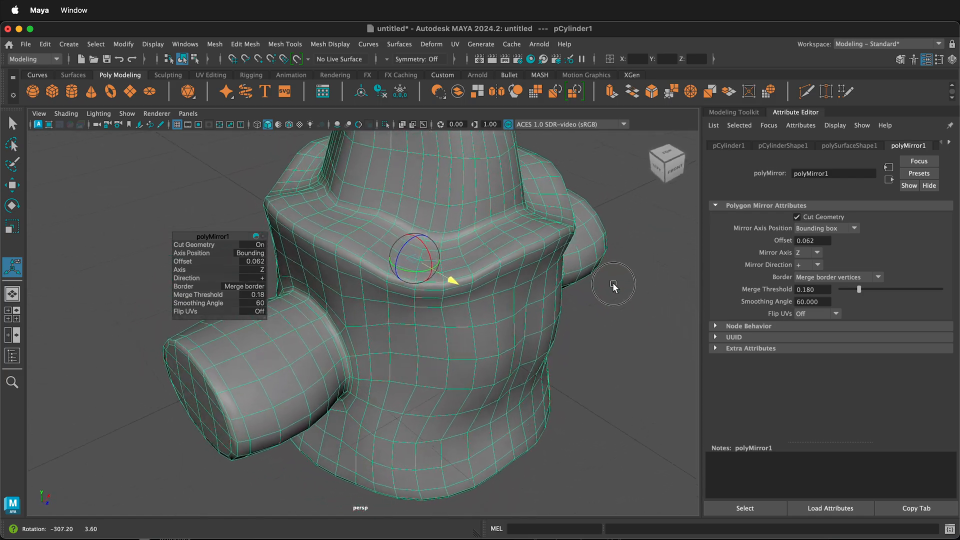
scroll(588, 295, up, 3)
scroll(588, 295, down, 3)
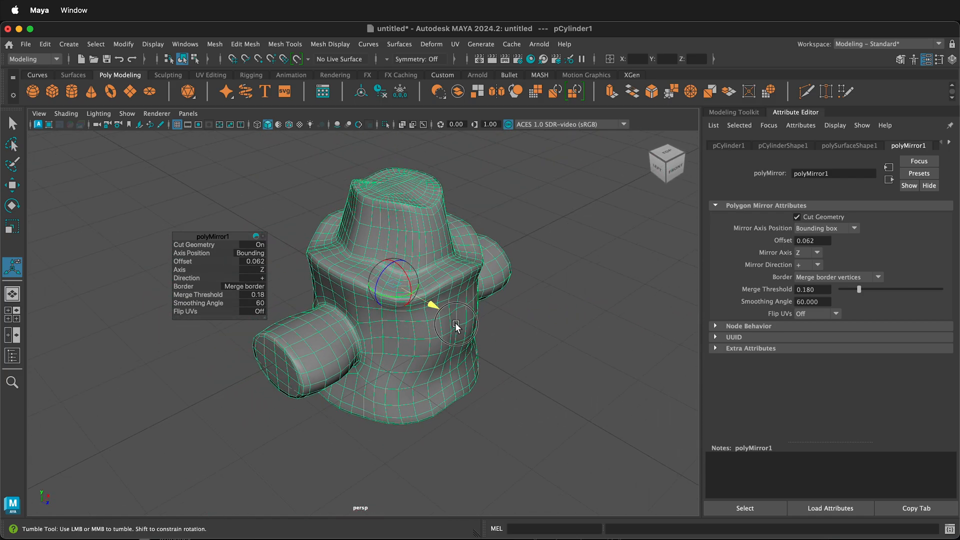